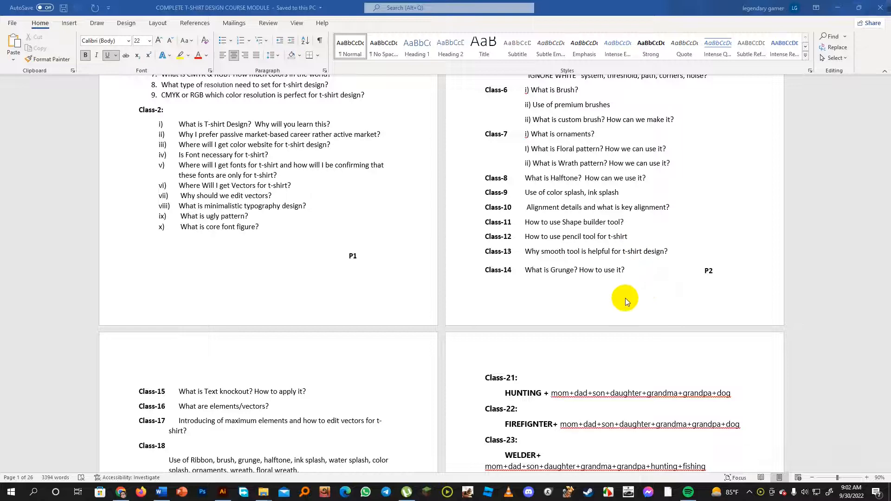
Switch to Illustrator and review the grunge texture sheet and the motorcycle, firefighter and mechanic dad T-shirt designs.
{"action": "left_click", "coordinate": [222, 492]}
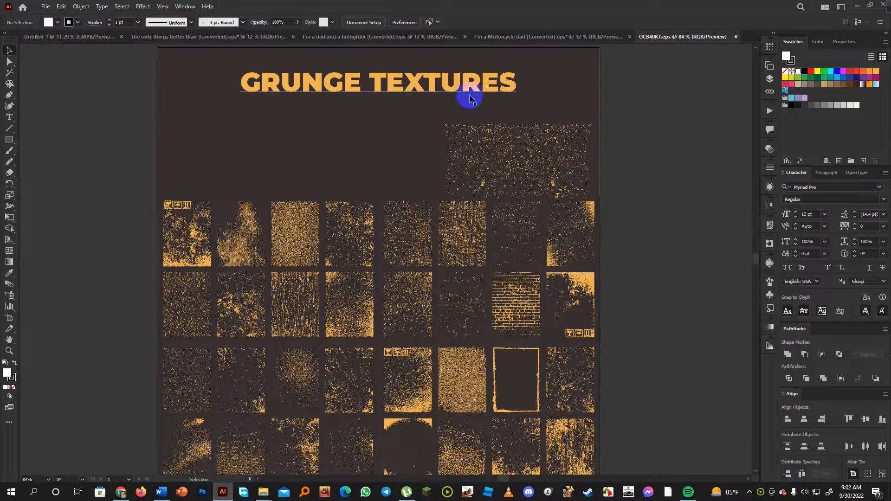
{"action": "left_click", "coordinate": [547, 217]}
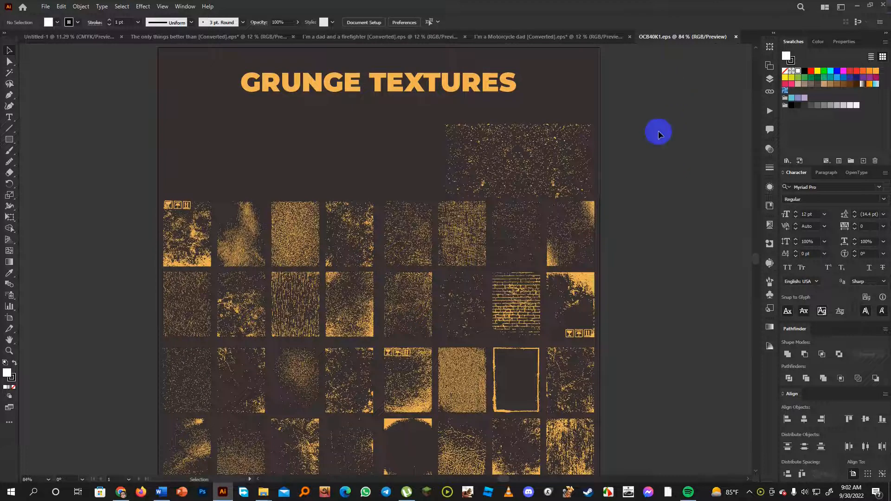
{"action": "scroll", "coordinate": [637, 291], "scroll_direction": "down", "scroll_amount": 1}
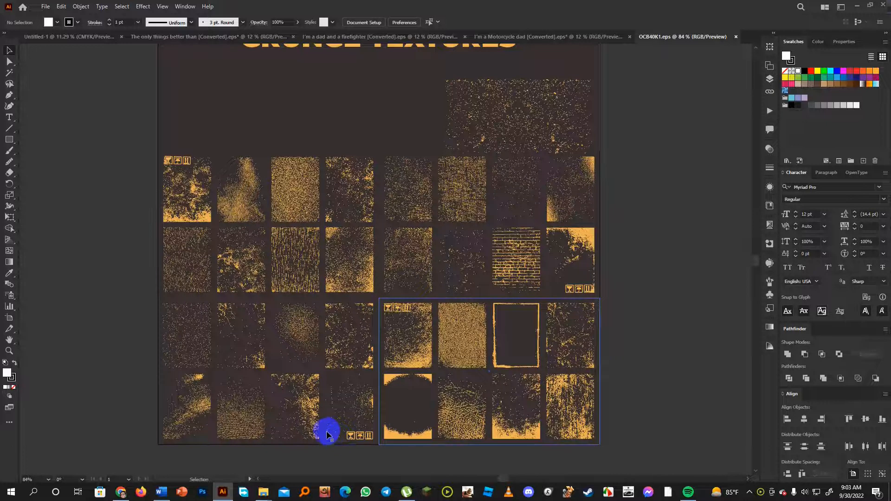
{"action": "left_click_drag", "start_coordinate": [362, 405], "coordinate": [529, 134]}
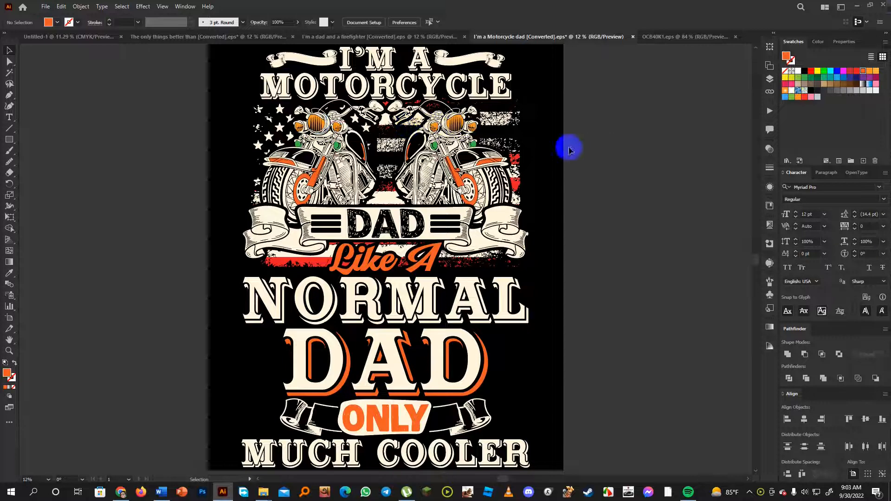
{"action": "left_click", "coordinate": [433, 36]}
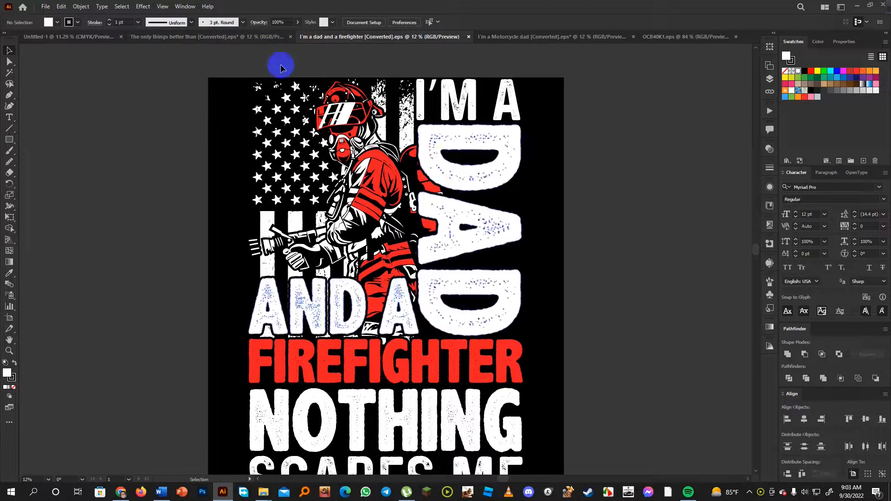
{"action": "left_click", "coordinate": [244, 38]}
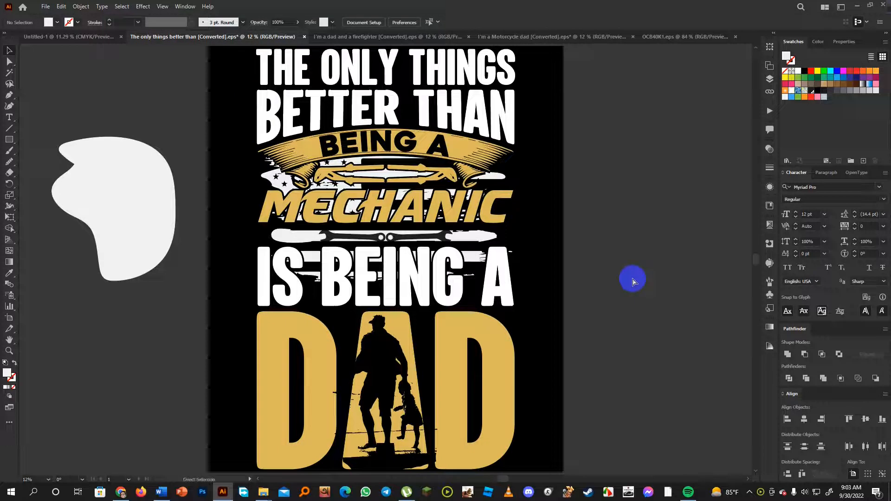
Place a grunge texture over the middle of the mechanic dad design and fill it black.
{"action": "left_click", "coordinate": [389, 264]}
{"action": "left_click_drag", "start_coordinate": [389, 264], "coordinate": [503, 423]}
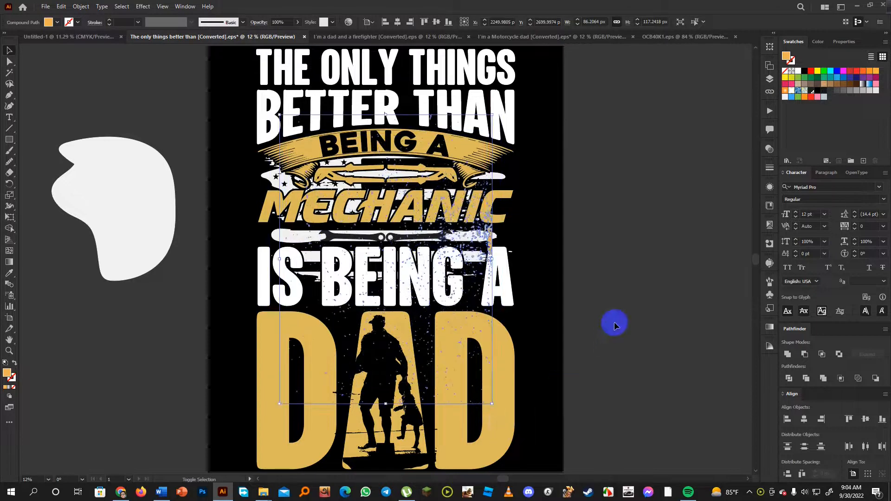
{"action": "left_click", "coordinate": [804, 71]}
{"action": "left_click", "coordinate": [660, 190]}
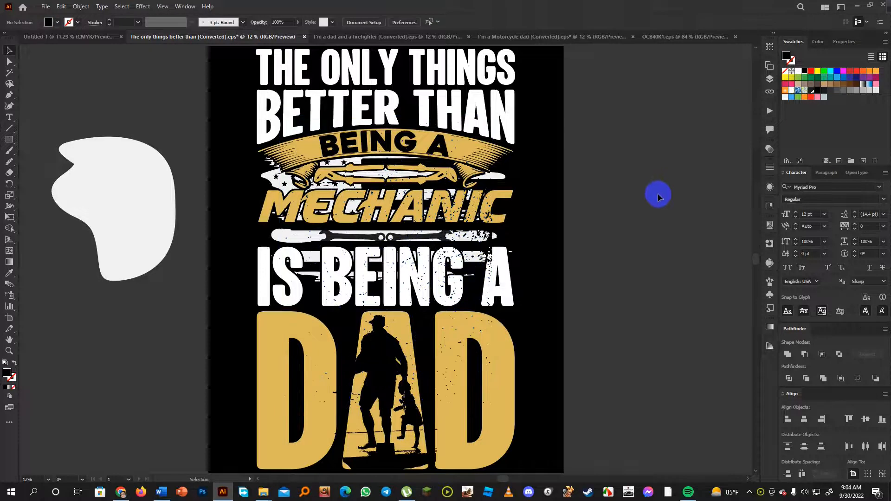
Add a copy of the black grunge texture over the right part of the DAD lettering and rotate it half a turn.
{"action": "left_click", "coordinate": [423, 324]}
{"action": "left_click_drag", "start_coordinate": [489, 234], "coordinate": [523, 354]}
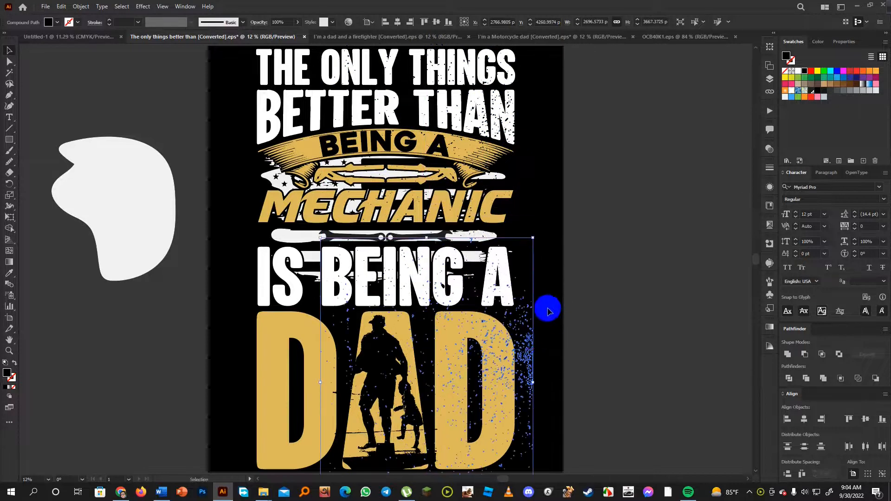
{"action": "scroll", "coordinate": [544, 303], "scroll_direction": "down", "scroll_amount": 3}
{"action": "scroll", "coordinate": [544, 302], "scroll_direction": "down", "scroll_amount": 1}
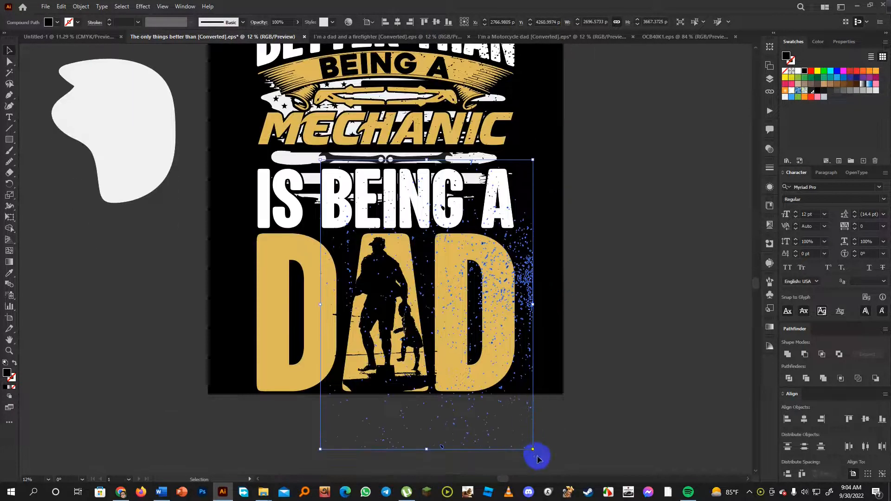
{"action": "left_click_drag", "start_coordinate": [536, 454], "coordinate": [324, 171]}
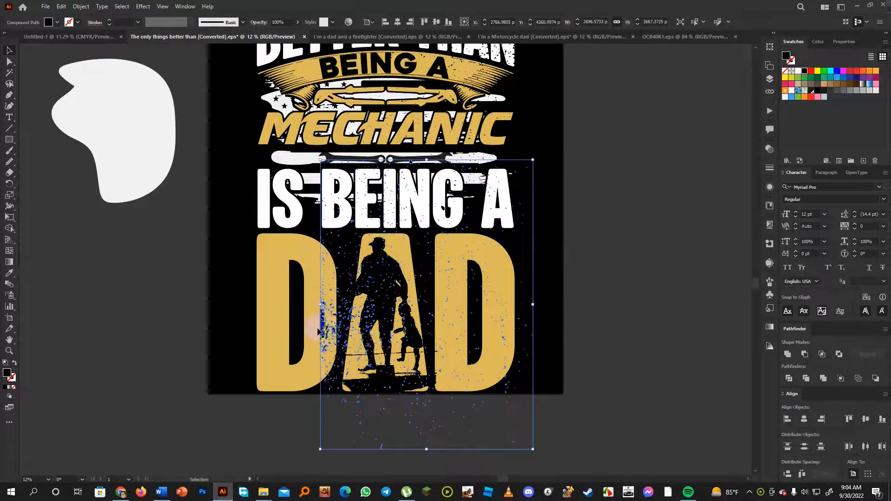
Try to move the rotated grunge texture onto the left D of the DAD lettering.
{"action": "left_click_drag", "start_coordinate": [320, 307], "coordinate": [247, 315]}
{"action": "left_click", "coordinate": [579, 257]}
{"action": "scroll", "coordinate": [592, 259], "scroll_direction": "up", "scroll_amount": 2}
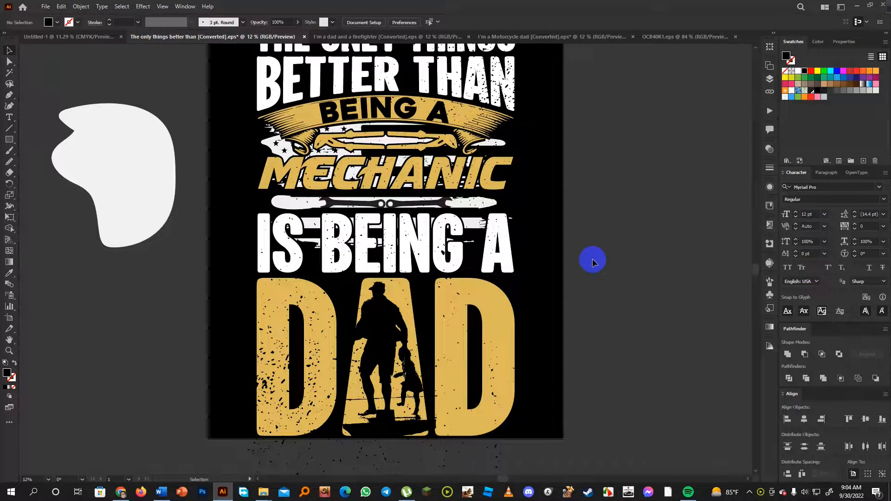
{"action": "key", "text": "ctrl+z"}
Position the rotated grunge texture over the A and right D of DAD, and place a copy over the left D.
{"action": "scroll", "coordinate": [591, 264], "scroll_direction": "down", "scroll_amount": 3}
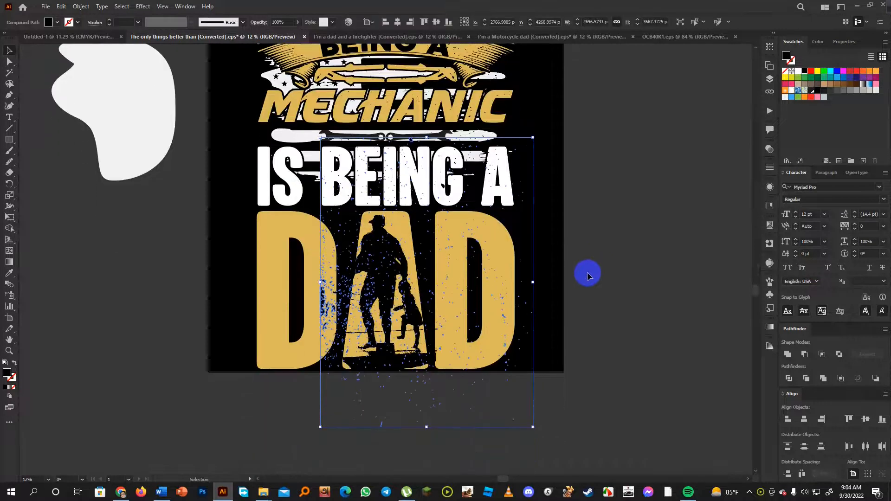
{"action": "left_click_drag", "start_coordinate": [326, 314], "coordinate": [360, 356]}
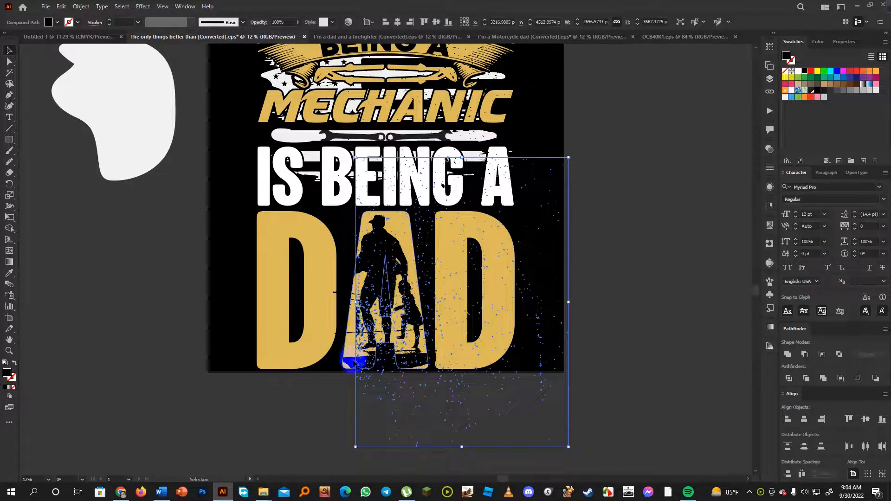
{"action": "left_click", "coordinate": [334, 384]}
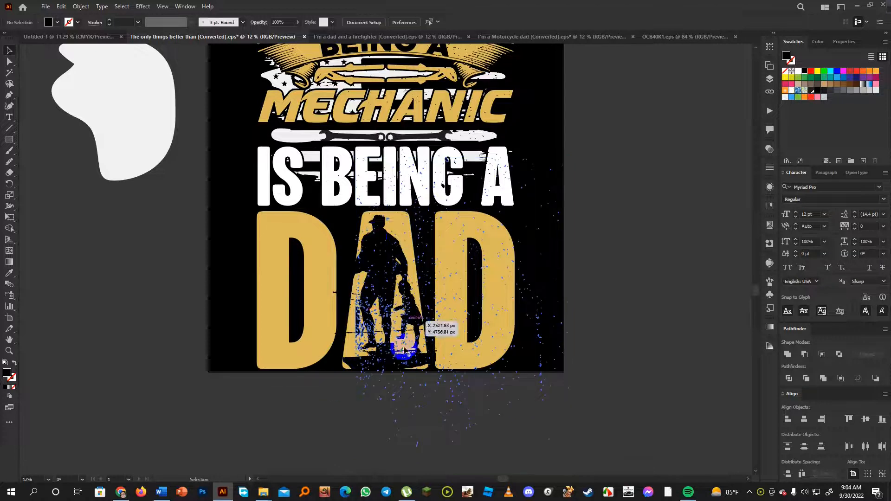
{"action": "left_click", "coordinate": [453, 388]}
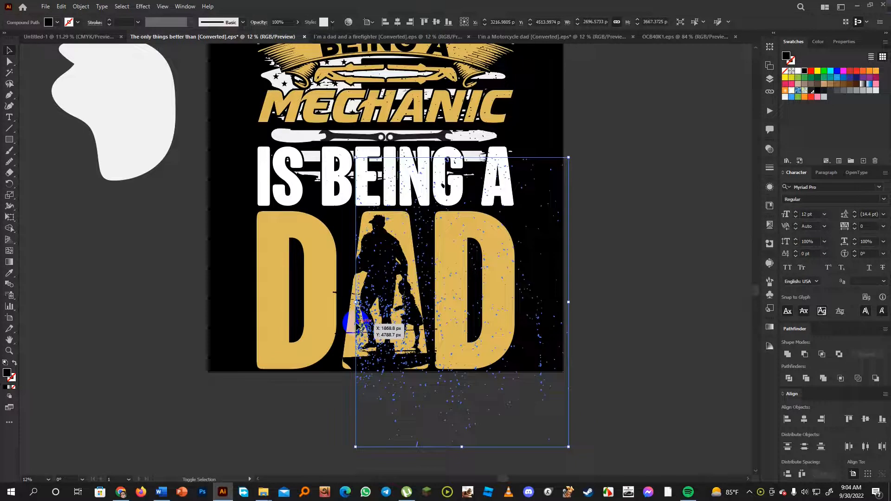
{"action": "mouse_move", "coordinate": [361, 330]}
{"action": "left_mouse_down"}
{"action": "mouse_move", "coordinate": [347, 327]}
{"action": "mouse_move", "coordinate": [355, 327]}
{"action": "left_mouse_up"}
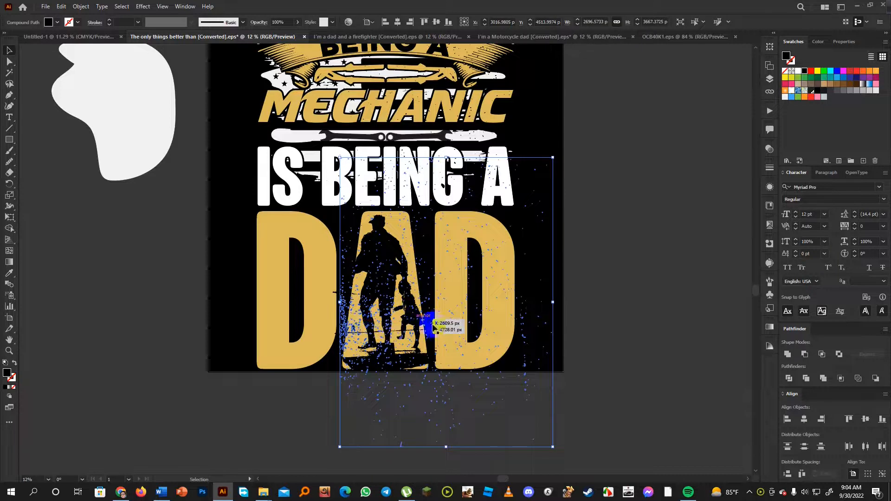
{"action": "left_click_drag", "start_coordinate": [524, 320], "coordinate": [363, 319]}
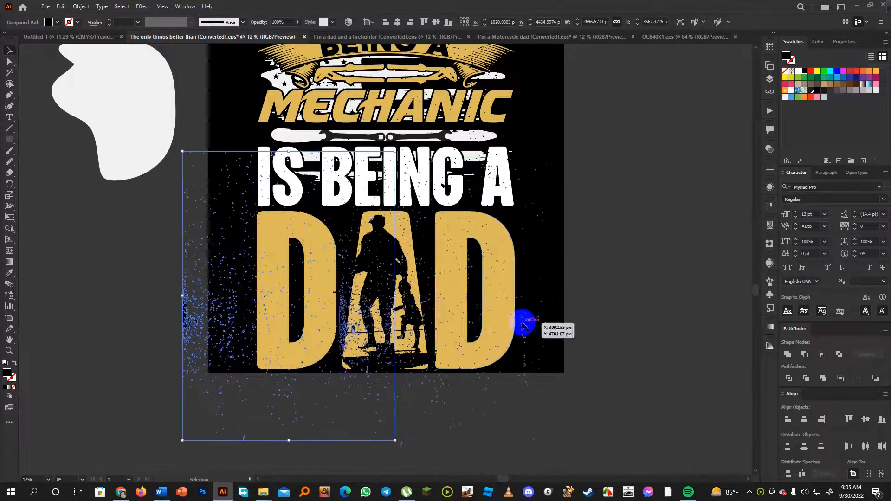
Place another copy of the upper grunge texture over the left part of THE ONLY THINGS BETTER THAN.
{"action": "scroll", "coordinate": [495, 313], "scroll_direction": "up", "scroll_amount": 3}
{"action": "scroll", "coordinate": [496, 313], "scroll_direction": "up", "scroll_amount": 1}
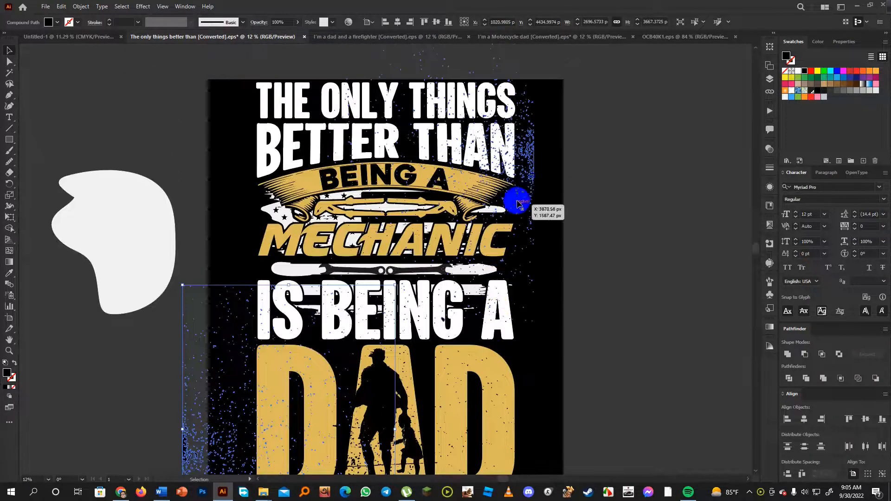
{"action": "left_click", "coordinate": [529, 160]}
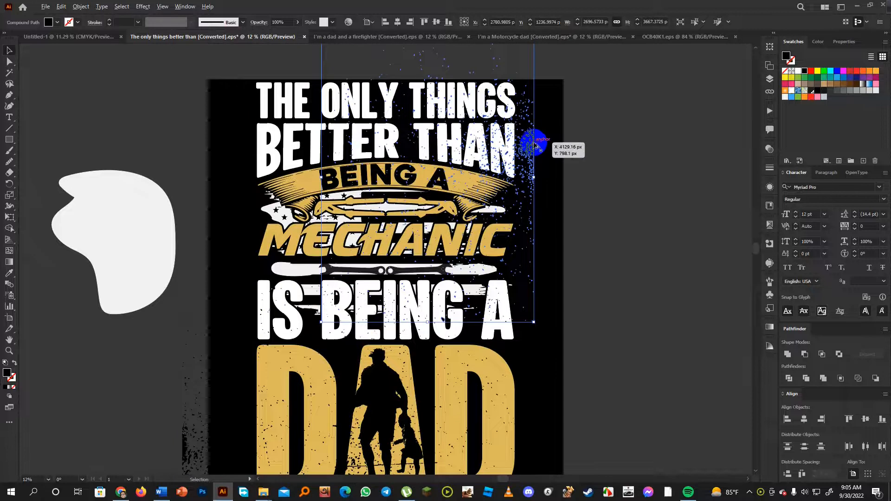
{"action": "left_click_drag", "start_coordinate": [530, 151], "coordinate": [327, 152]}
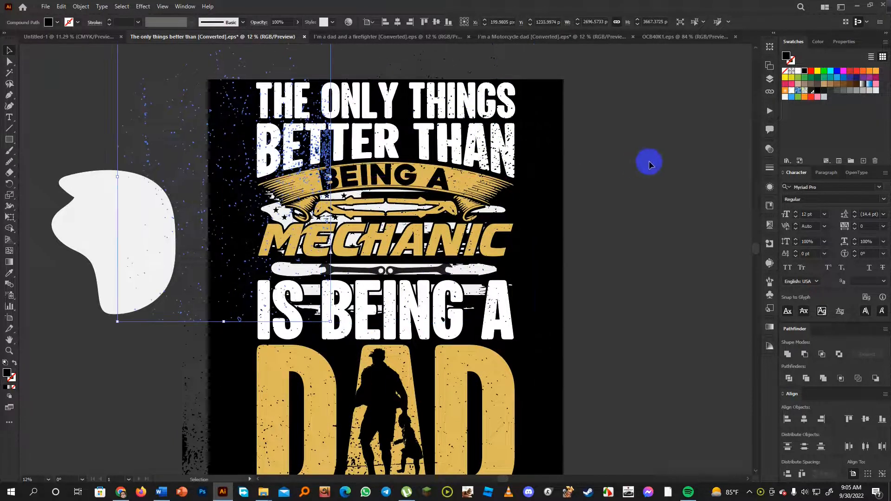
{"action": "left_click", "coordinate": [650, 165]}
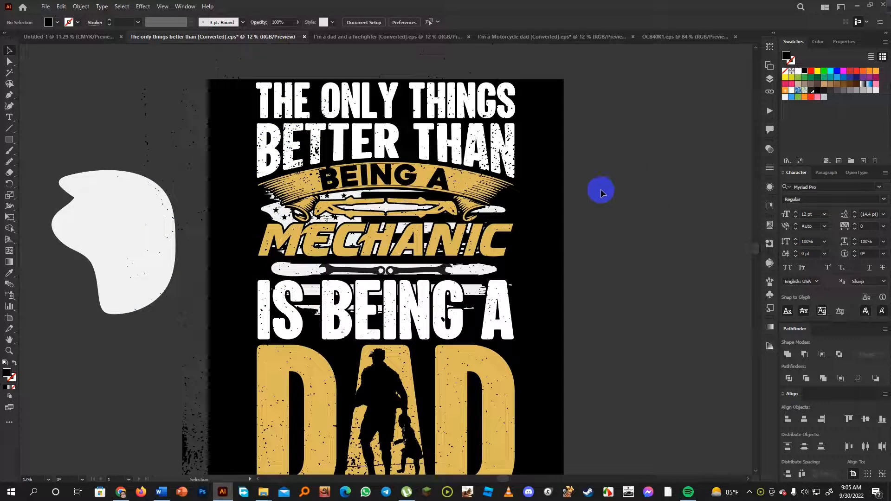
Select all the black grunge texture pieces around the upper and lower lettering and delete them.
{"action": "left_click", "coordinate": [146, 120]}
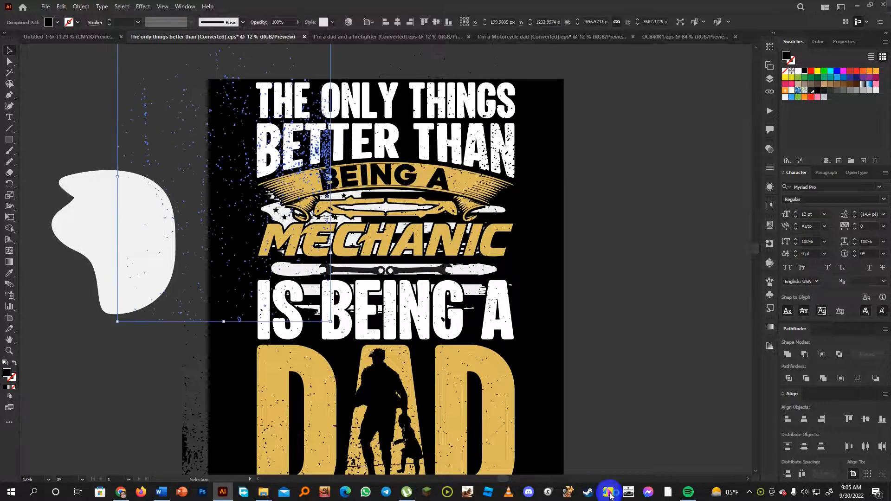
{"action": "left_click", "coordinate": [532, 170], "text": "shift"}
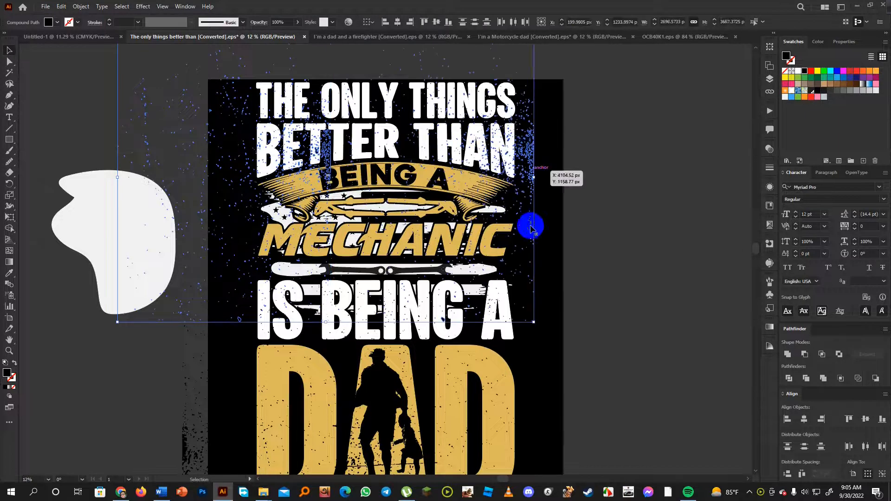
{"action": "scroll", "coordinate": [532, 227], "scroll_direction": "down", "scroll_amount": 3}
{"action": "left_click_drag", "start_coordinate": [537, 357], "coordinate": [185, 356]}
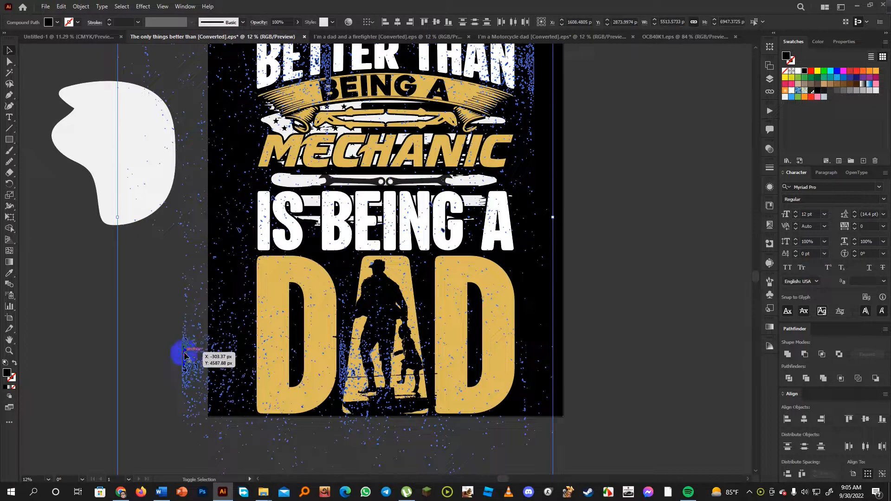
{"action": "left_click", "coordinate": [527, 178]}
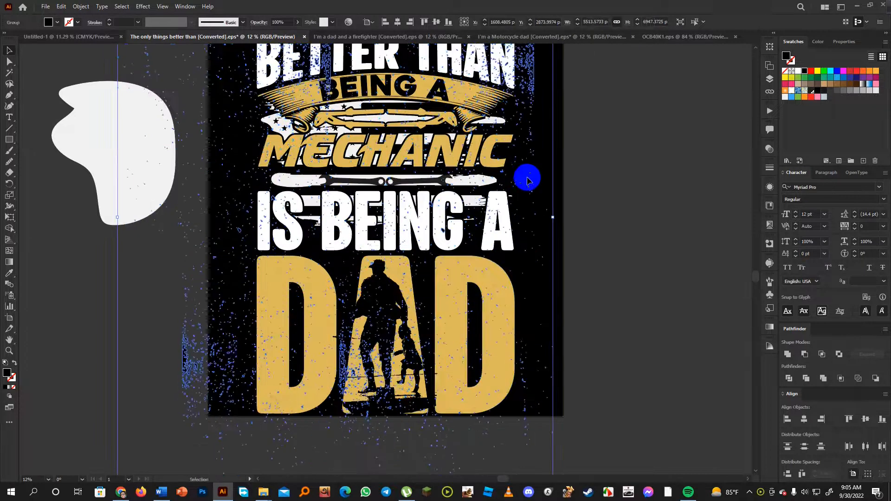
{"action": "key", "text": "Delete"}
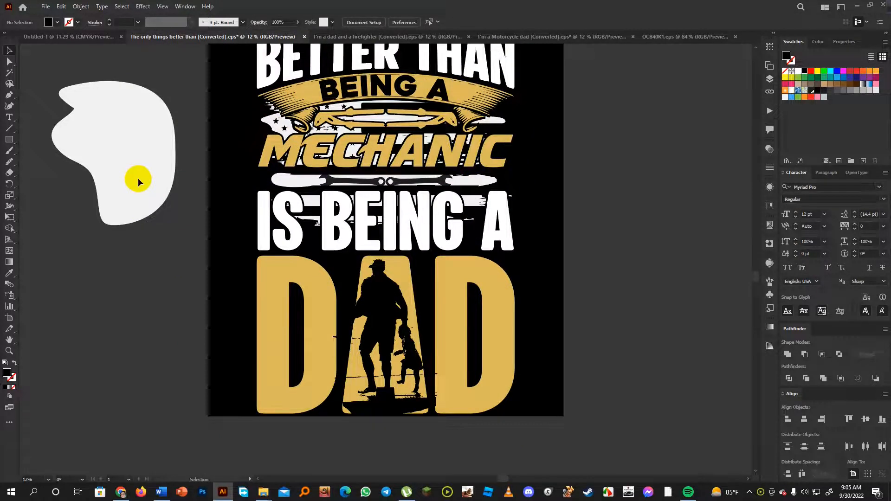
Delete the stray white shape lying beside the artboard.
{"action": "scroll", "coordinate": [233, 191], "scroll_direction": "up", "scroll_amount": 3}
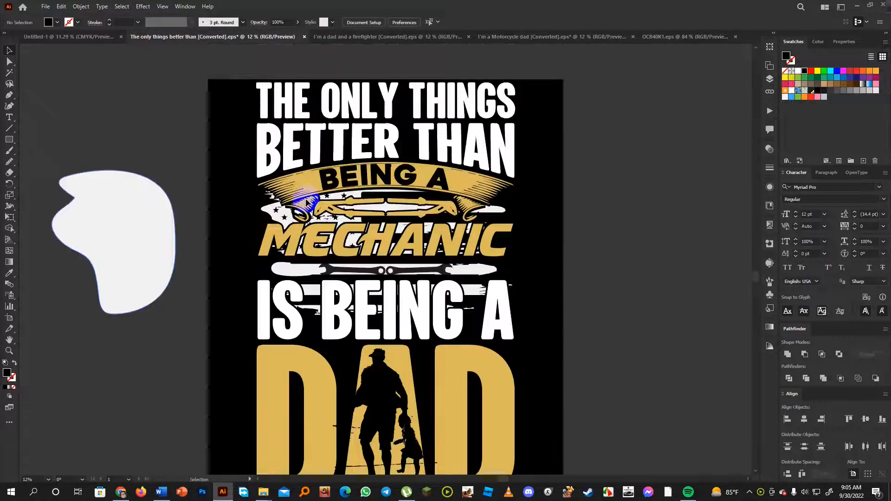
{"action": "left_click", "coordinate": [123, 235]}
{"action": "key", "text": "Delete"}
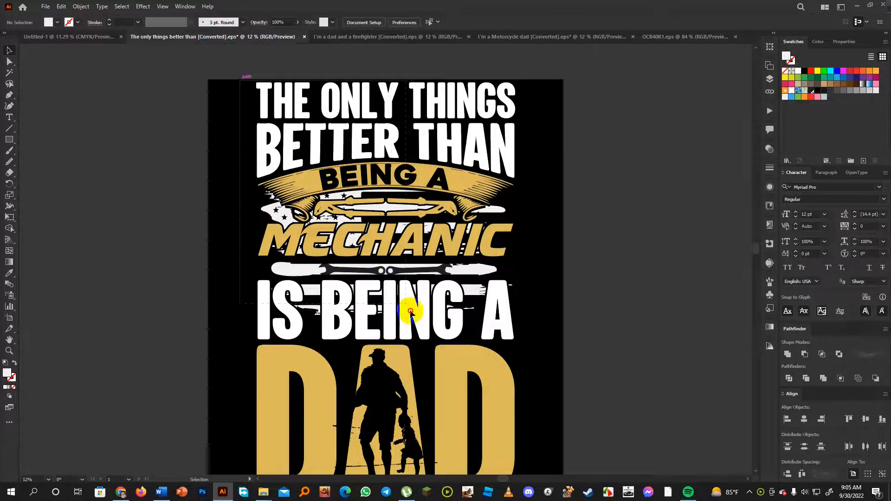
Select all the mechanic dad artwork without the black background and group it.
{"action": "scroll", "coordinate": [515, 478], "scroll_direction": "down", "scroll_amount": 3}
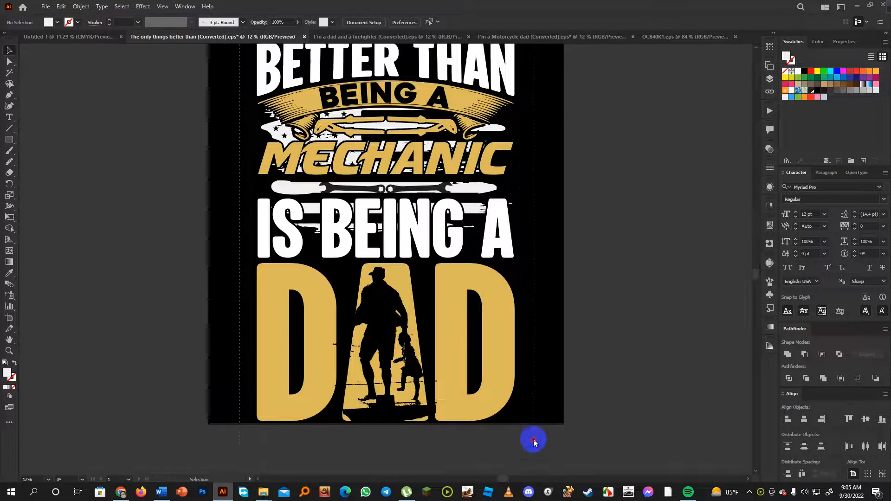
{"action": "key", "text": "ctrl+a"}
{"action": "key", "text": "a"}
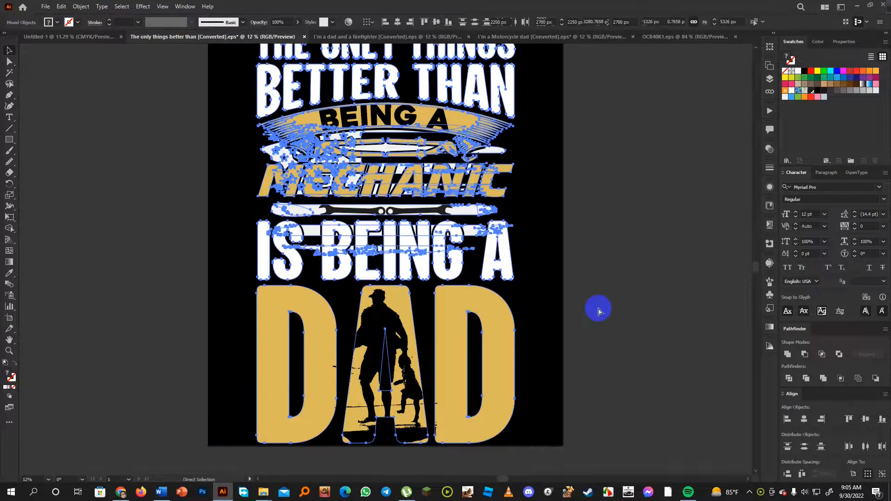
{"action": "key", "text": "v"}
{"action": "scroll", "coordinate": [572, 313], "scroll_direction": "up", "scroll_amount": 3}
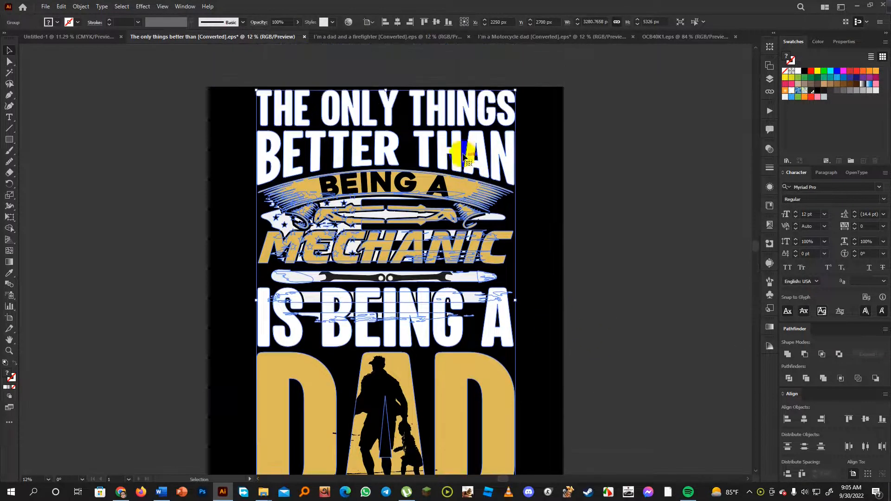
Make an opacity mask on the grouped mechanic dad design and turn off Clip.
{"action": "left_click", "coordinate": [770, 151]}
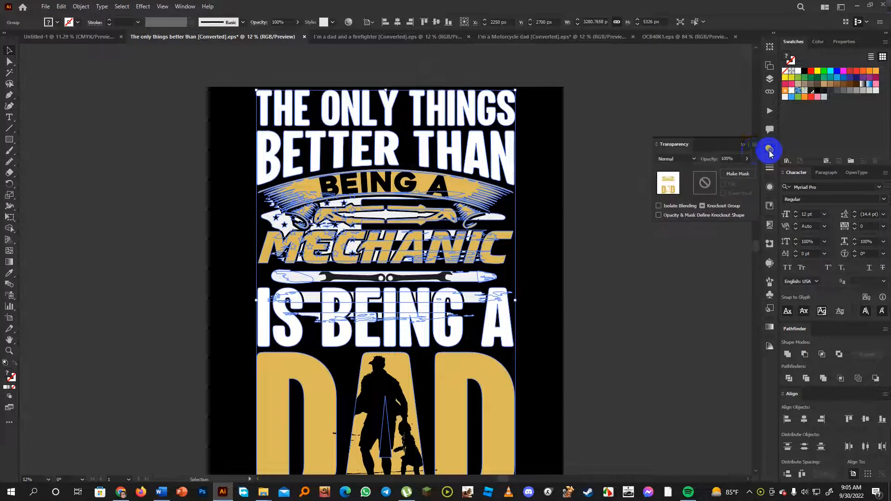
{"action": "left_click", "coordinate": [736, 175]}
{"action": "left_click", "coordinate": [723, 184]}
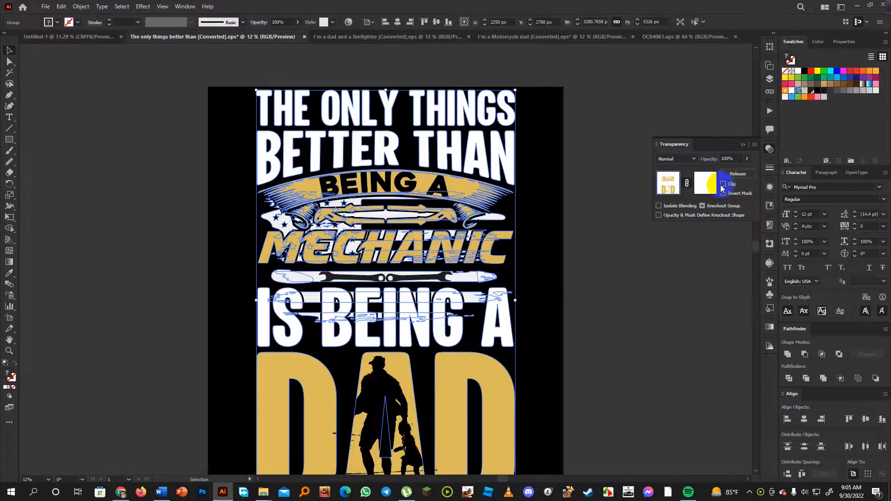
{"action": "key", "text": "a"}
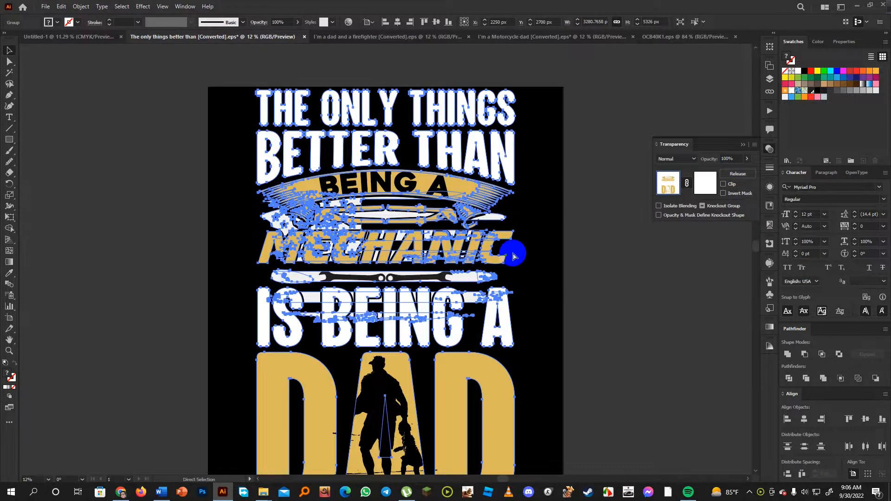
Apply the full grunge texture group to the whole mechanic dad design as an opacity mask with Clip off.
{"action": "key", "text": "v"}
{"action": "left_click", "coordinate": [513, 254]}
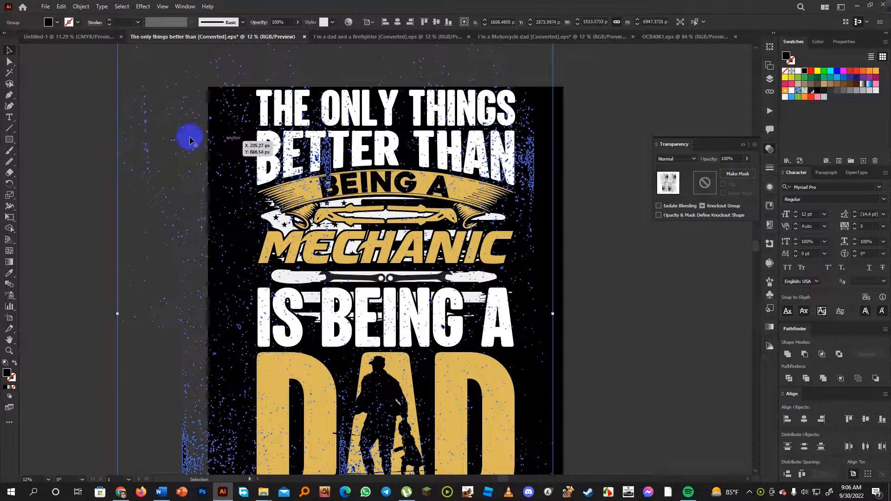
{"action": "left_click", "coordinate": [263, 95], "text": "shift"}
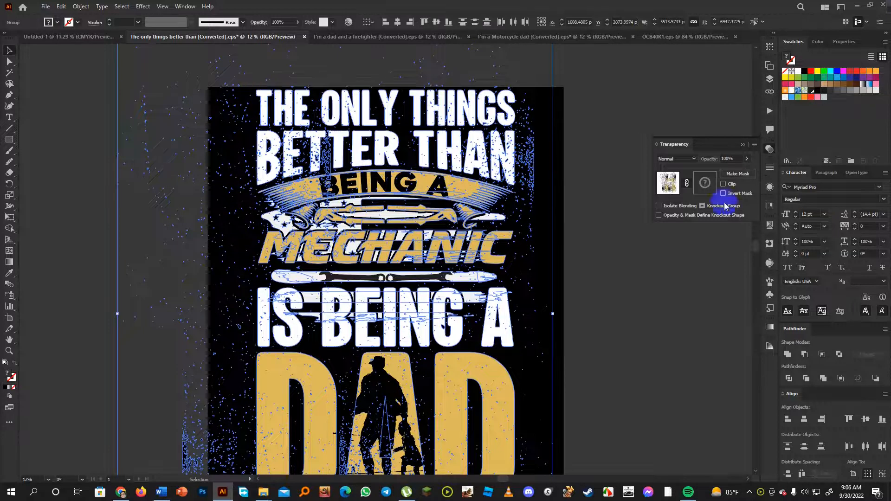
{"action": "left_click", "coordinate": [625, 253]}
{"action": "scroll", "coordinate": [624, 253], "scroll_direction": "down", "scroll_amount": 1}
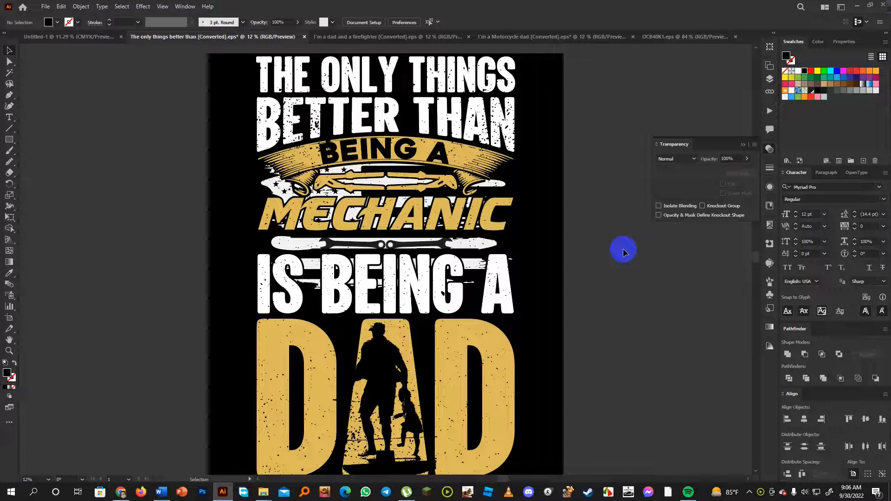
Undo the opacity mask on the whole mechanic dad design, back to the plain grouped artwork.
{"action": "key", "text": "ctrl+a"}
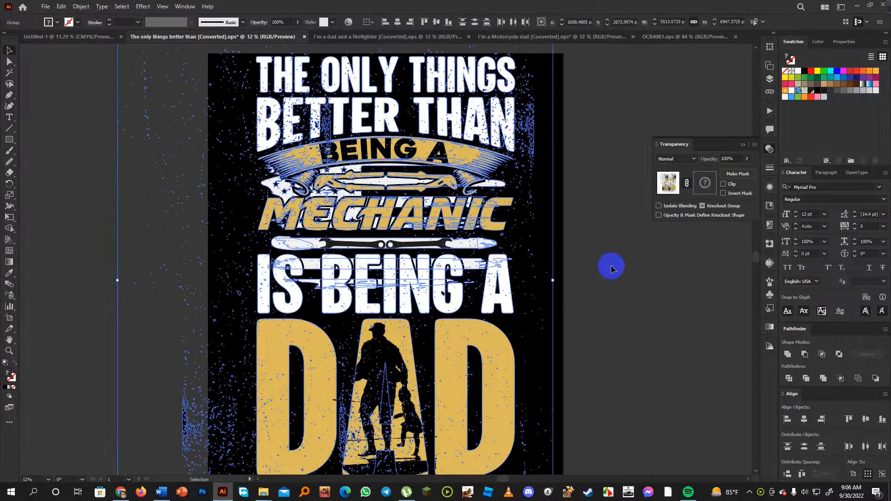
{"action": "left_click", "coordinate": [611, 268]}
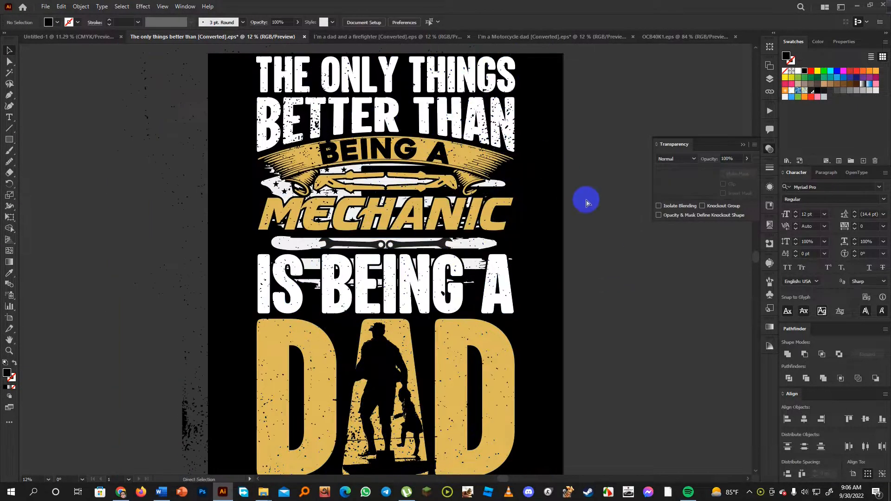
{"action": "key", "text": "ctrl+a"}
{"action": "key", "text": "ctrl+z"}
{"action": "key", "text": "ctrl+z"}
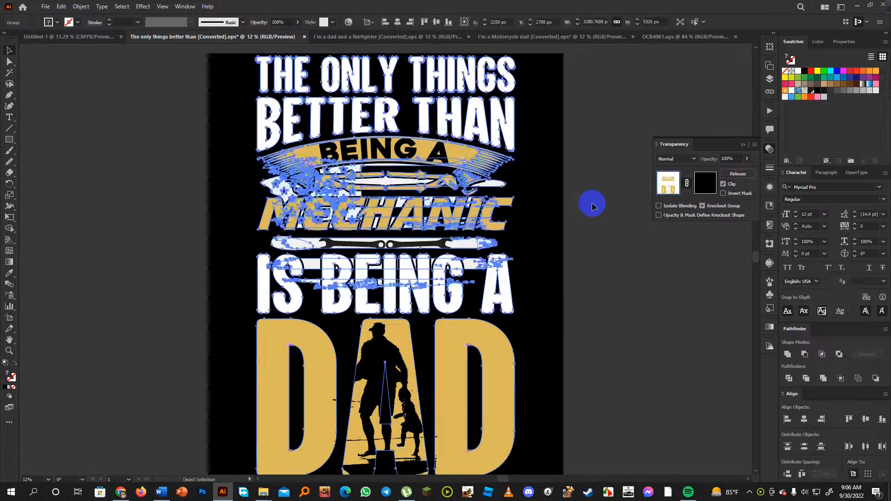
{"action": "left_click", "coordinate": [592, 206]}
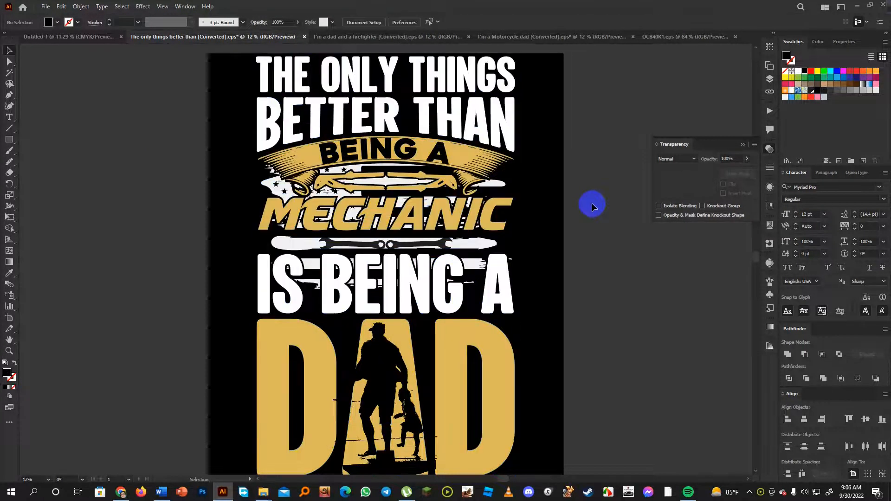
Move the full grunge texture group off the design to the empty canvas right of the artboard.
{"action": "left_click", "coordinate": [539, 204]}
{"action": "left_click_drag", "start_coordinate": [185, 418], "coordinate": [625, 365]}
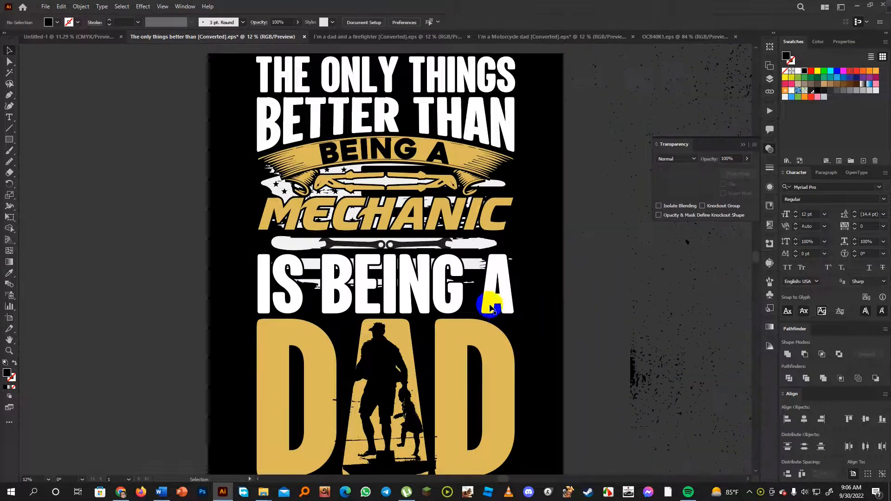
{"action": "left_click", "coordinate": [489, 305]}
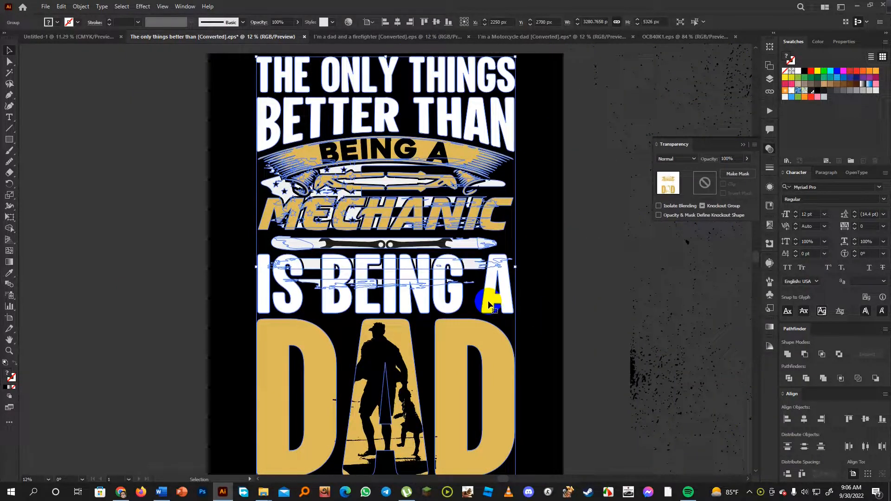
Ungroup the grunge texture, scale one splatter piece to about 2055 px wide and place it over the left end of IS BEING A.
{"action": "left_click", "coordinate": [634, 379]}
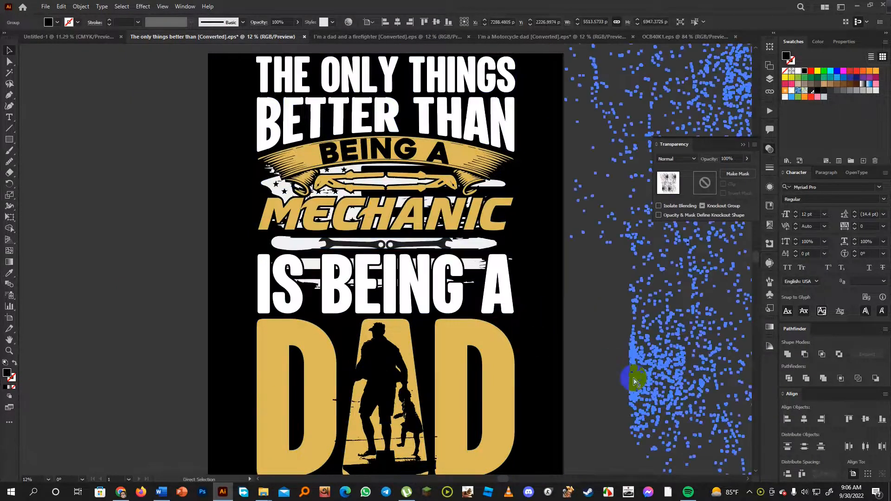
{"action": "left_click", "coordinate": [590, 357]}
{"action": "left_click_drag", "start_coordinate": [630, 372], "coordinate": [379, 333]}
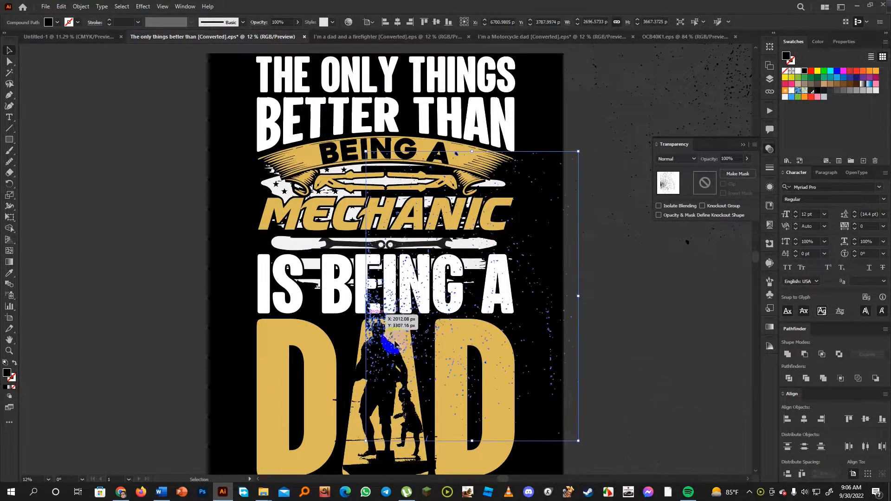
{"action": "left_click_drag", "start_coordinate": [578, 441], "coordinate": [527, 372]}
{"action": "left_click_drag", "start_coordinate": [468, 316], "coordinate": [341, 326]}
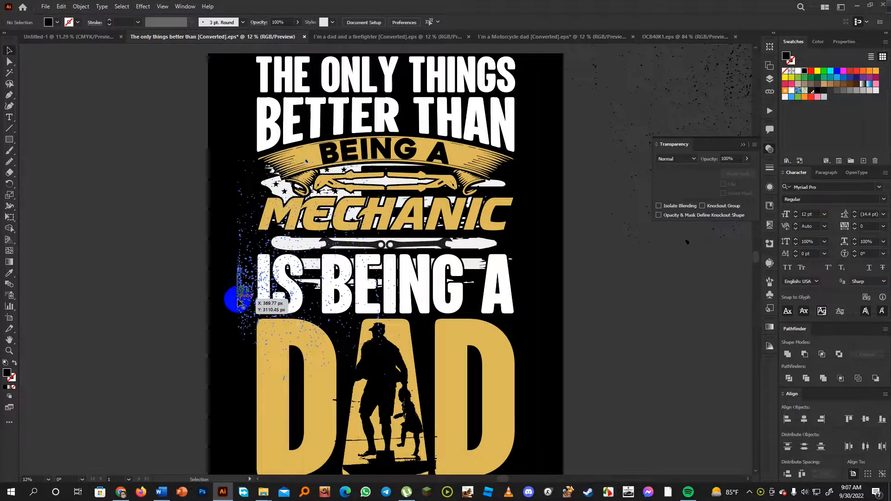
Duplicate the small grunge piece onto the right half of the IS BEING A lettering.
{"action": "left_click", "coordinate": [238, 296]}
{"action": "left_click_drag", "start_coordinate": [239, 295], "coordinate": [402, 309]}
{"action": "left_click", "coordinate": [645, 300]}
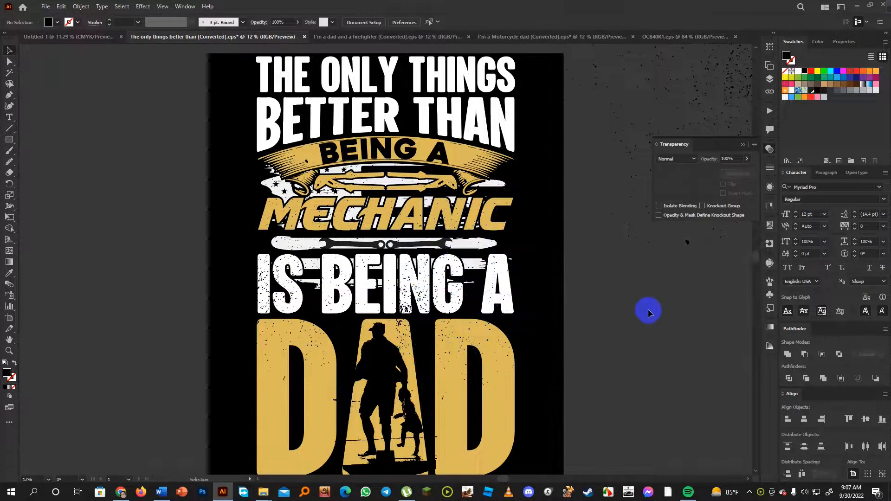
Rotate the grunge copy 180° and move it over the right end of the IS BEING A lettering.
{"action": "left_click", "coordinate": [515, 332]}
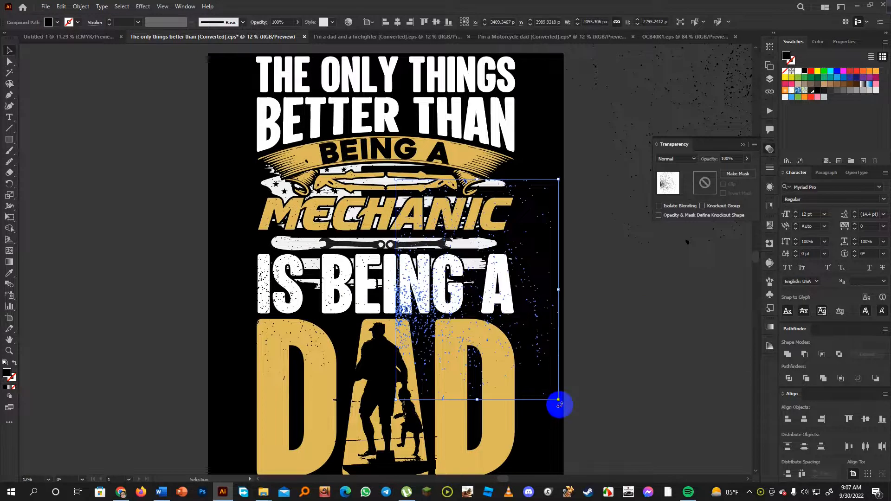
{"action": "left_click_drag", "start_coordinate": [583, 368], "coordinate": [394, 192]}
{"action": "left_click", "coordinate": [648, 300]}
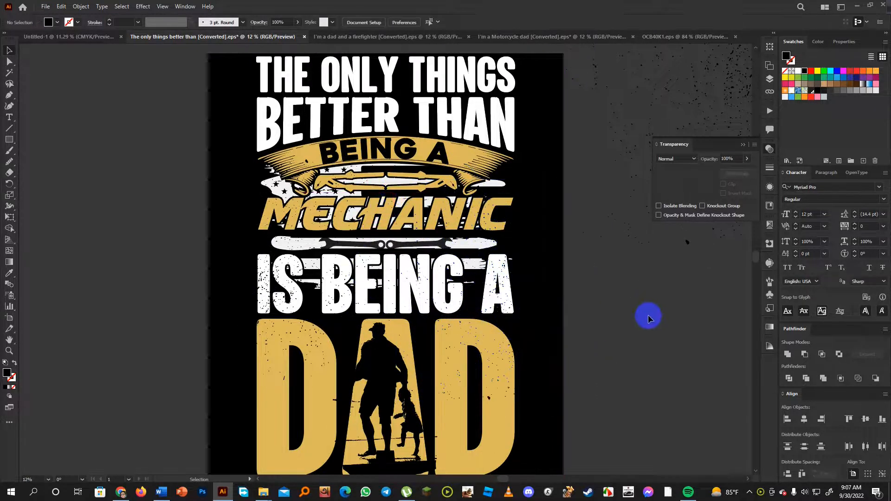
{"action": "left_click_drag", "start_coordinate": [544, 282], "coordinate": [516, 275]}
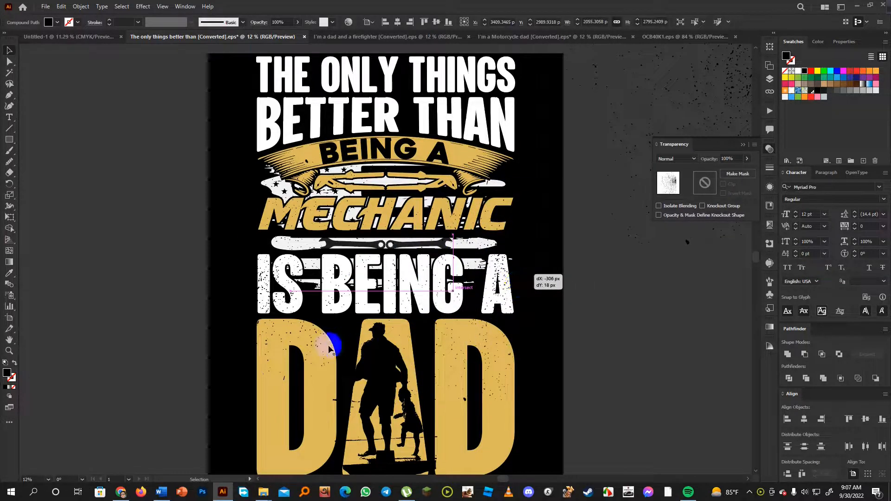
Group the two grunge pieces over IS BEING A and cut the group from the artboard.
{"action": "left_click", "coordinate": [244, 300], "text": "shift"}
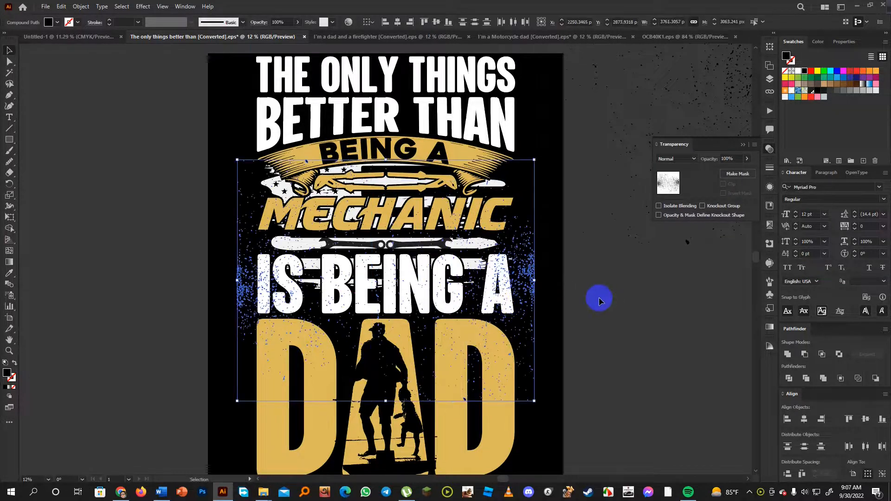
{"action": "key", "text": "ctrl+g"}
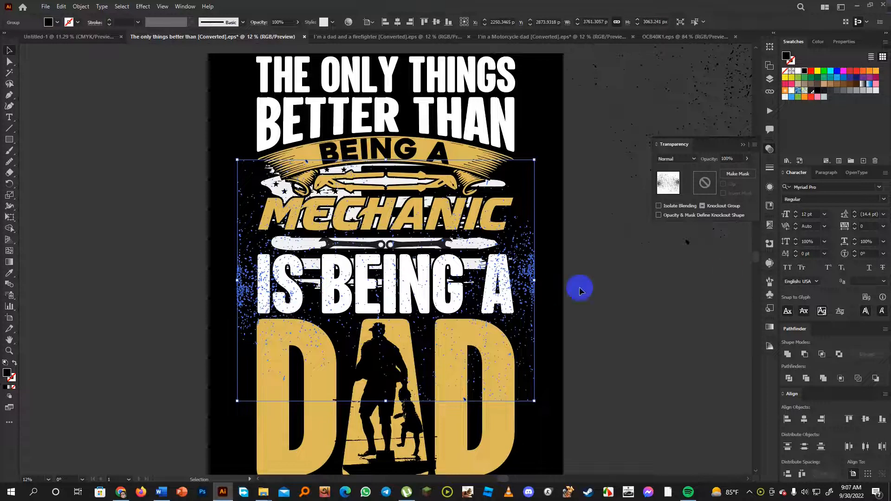
{"action": "left_click", "coordinate": [727, 271]}
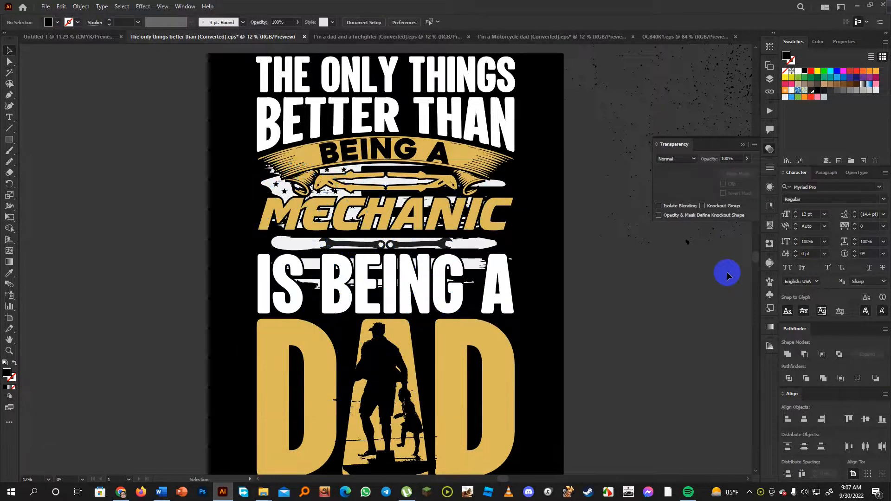
Isolate the nested IS BEING A lettering and make an opacity mask on it with Clip turned off.
{"action": "left_click", "coordinate": [508, 304]}
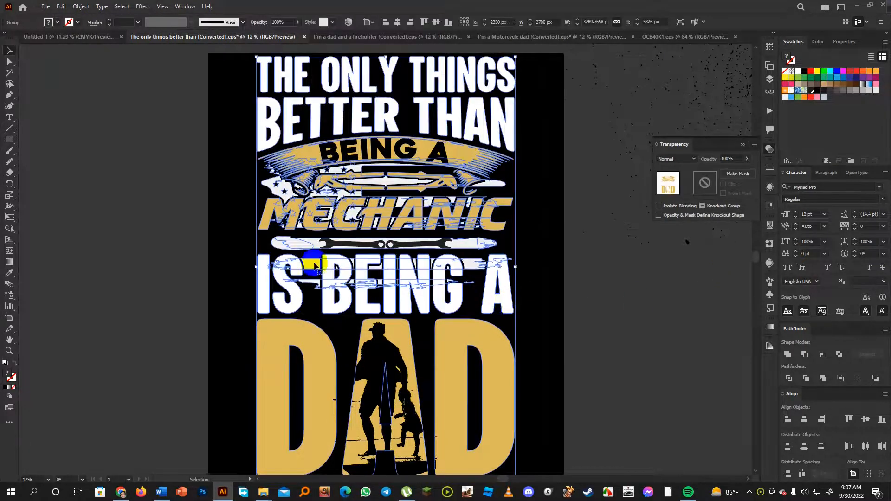
{"action": "double_click", "coordinate": [287, 310]}
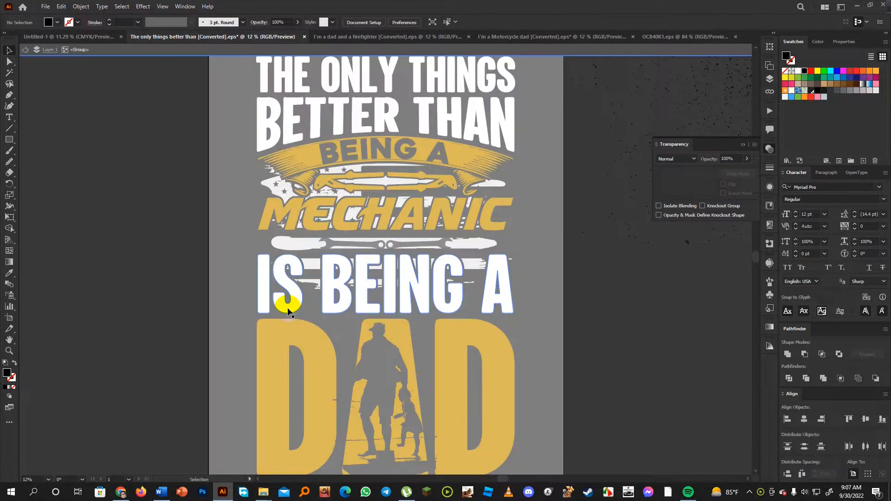
{"action": "left_click", "coordinate": [287, 310]}
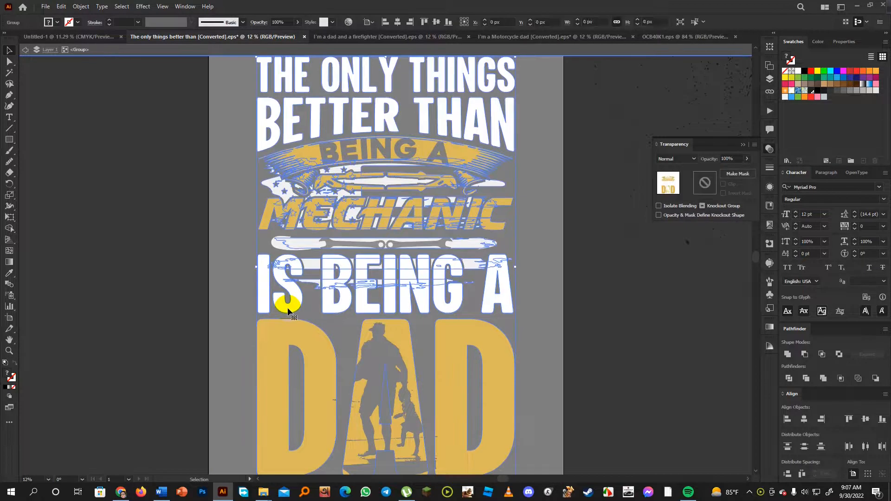
{"action": "double_click", "coordinate": [288, 310]}
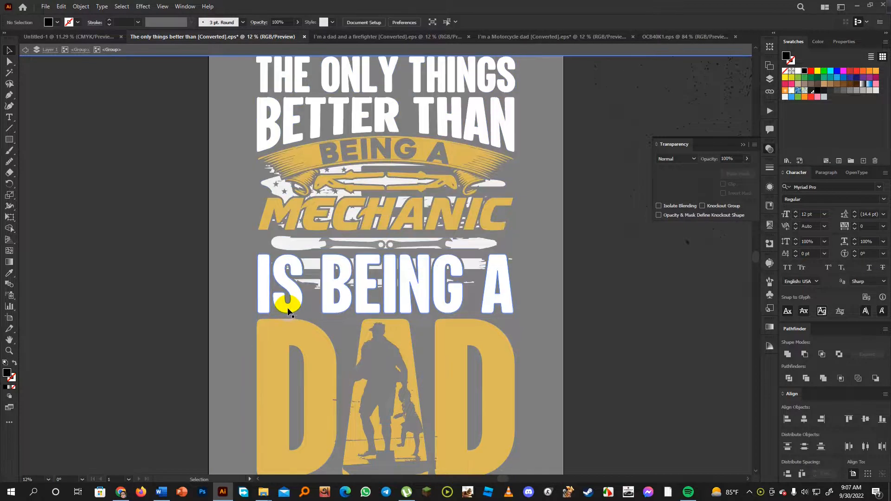
{"action": "left_click", "coordinate": [288, 310]}
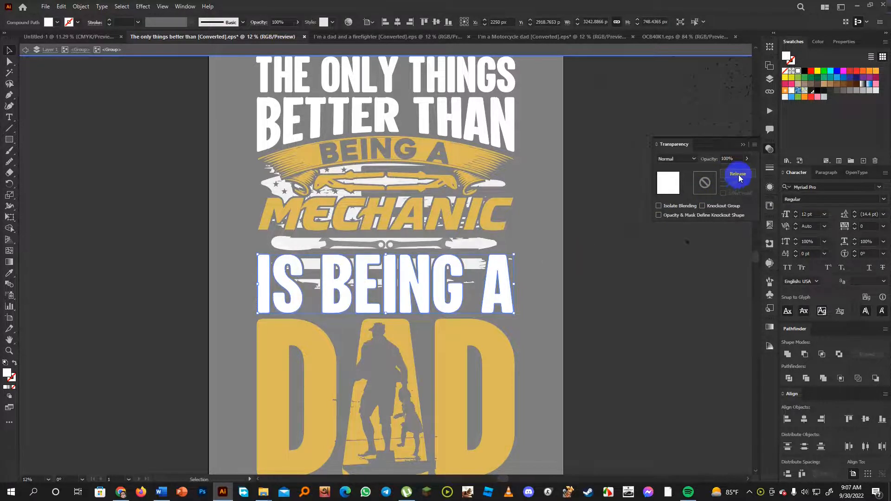
{"action": "left_click", "coordinate": [737, 174]}
{"action": "left_click", "coordinate": [723, 184]}
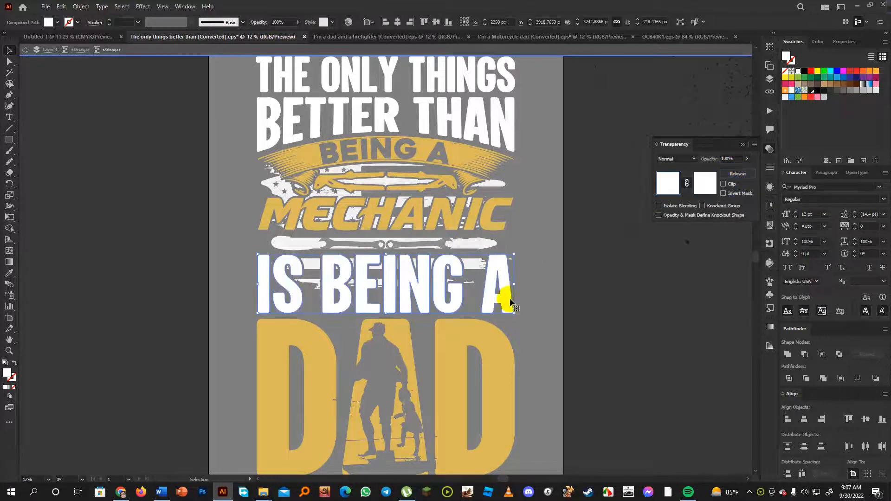
Paste the grouped grunge texture in place and use it as the opacity mask of the IS BEING A lettering.
{"action": "key", "text": "ctrl+z"}
{"action": "key", "text": "ctrl+z"}
{"action": "key", "text": "ctrl+z"}
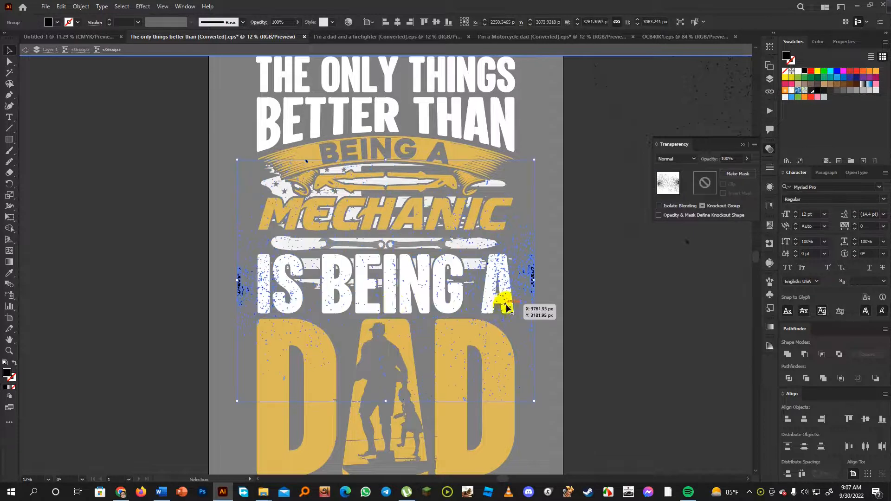
{"action": "left_click", "coordinate": [341, 261], "text": "shift"}
{"action": "left_click", "coordinate": [737, 174]}
{"action": "left_click", "coordinate": [661, 285]}
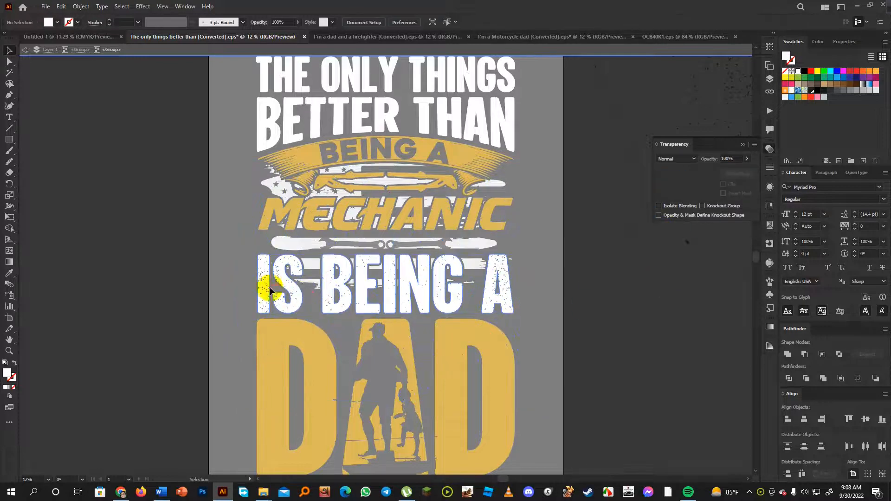
Exit isolation mode and close the Transparency panel.
{"action": "left_click", "coordinate": [585, 276]}
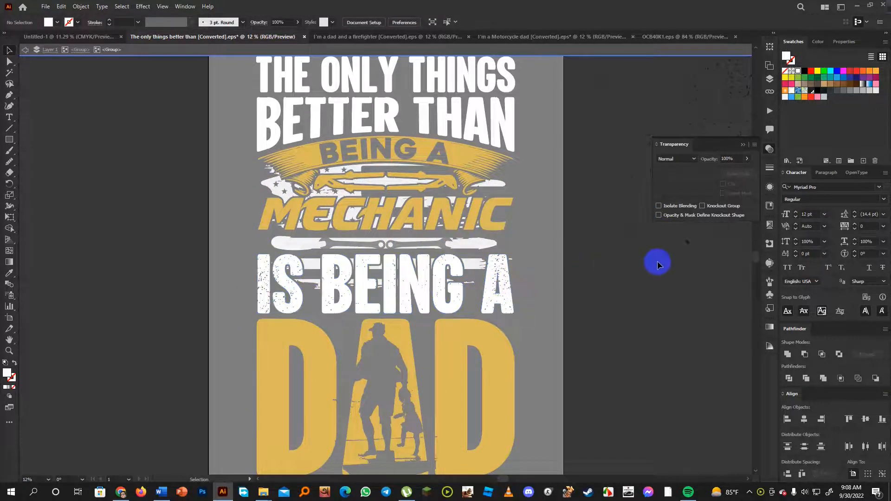
{"action": "double_click", "coordinate": [641, 286]}
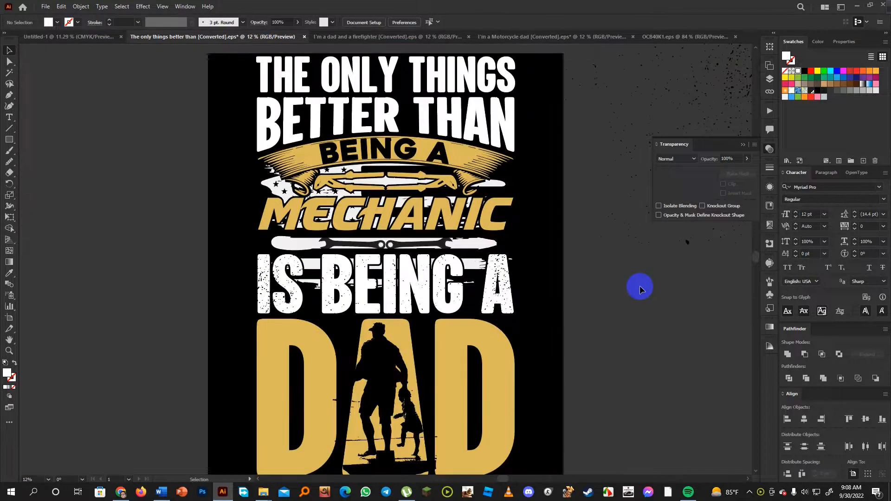
{"action": "left_click", "coordinate": [623, 290]}
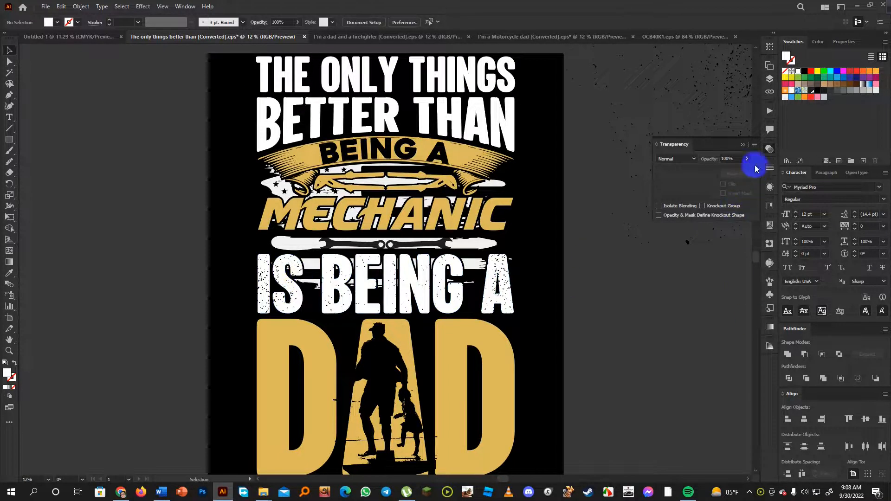
{"action": "left_click", "coordinate": [768, 149]}
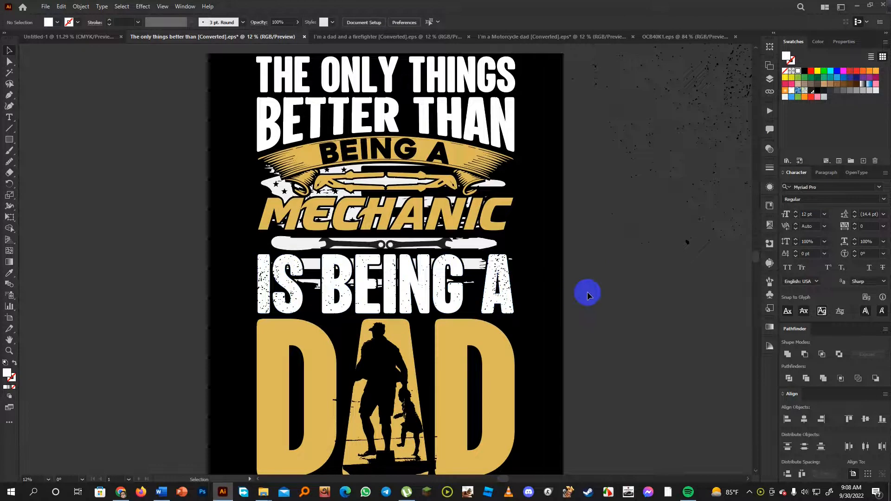